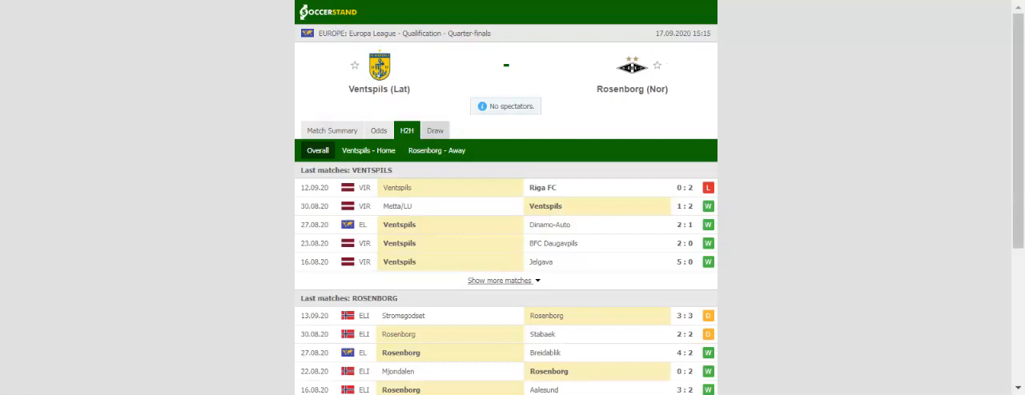
Filter the H2H form list to Ventspils's recent home matches only
left_click(385, 151)
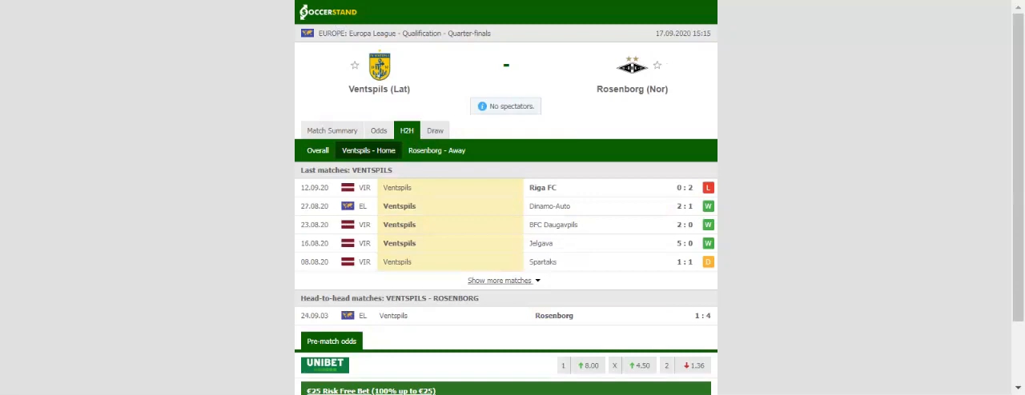
Filter the H2H form list to Rosenborg's recent away matches only
left_click(433, 152)
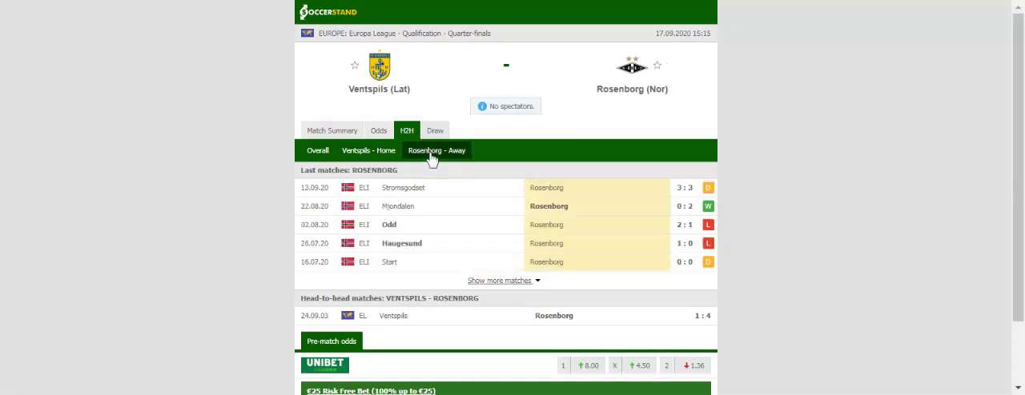